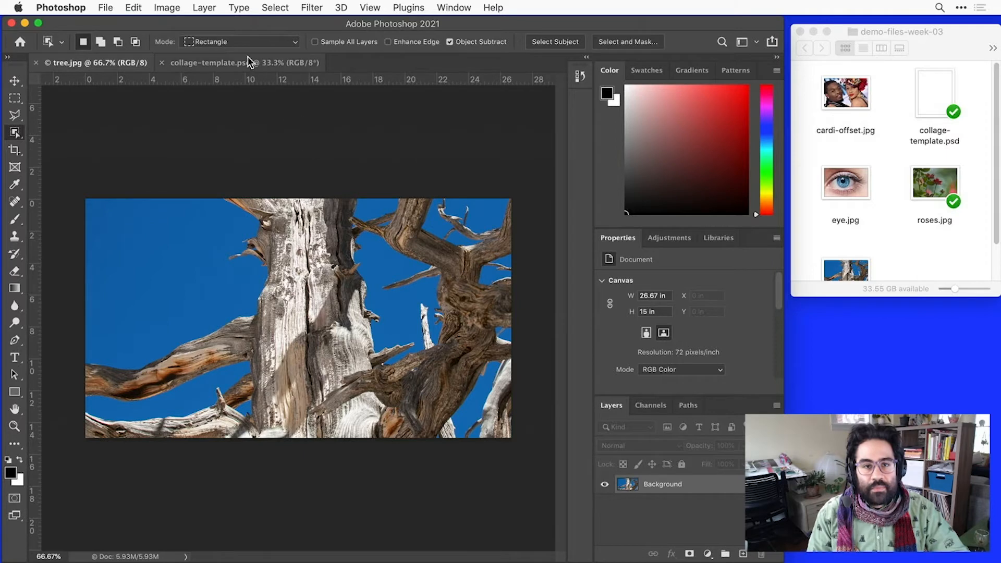
- View collage-template.psd, return to tree.jpg, and choose the Magic Wand tool
click(248, 61)
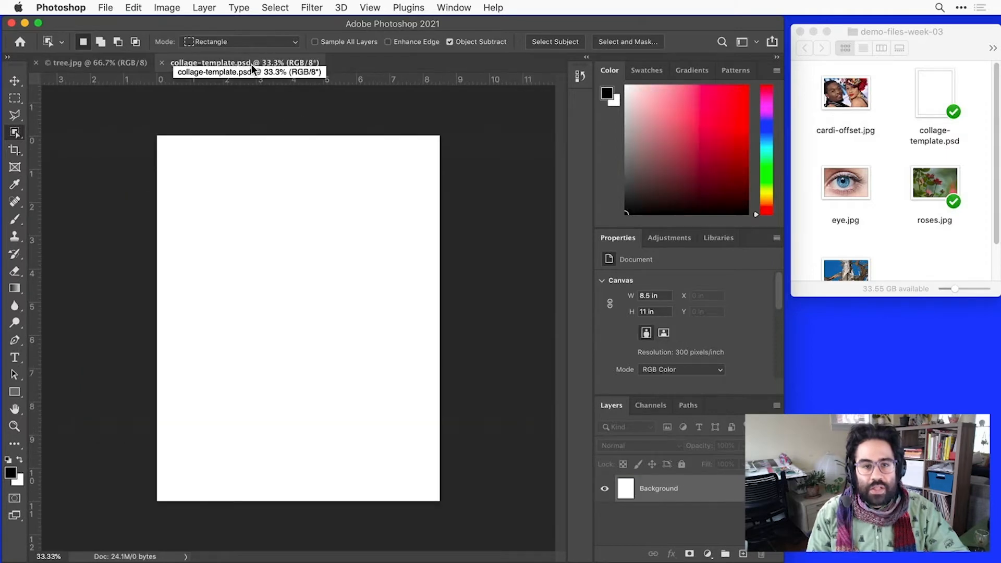
click(95, 63)
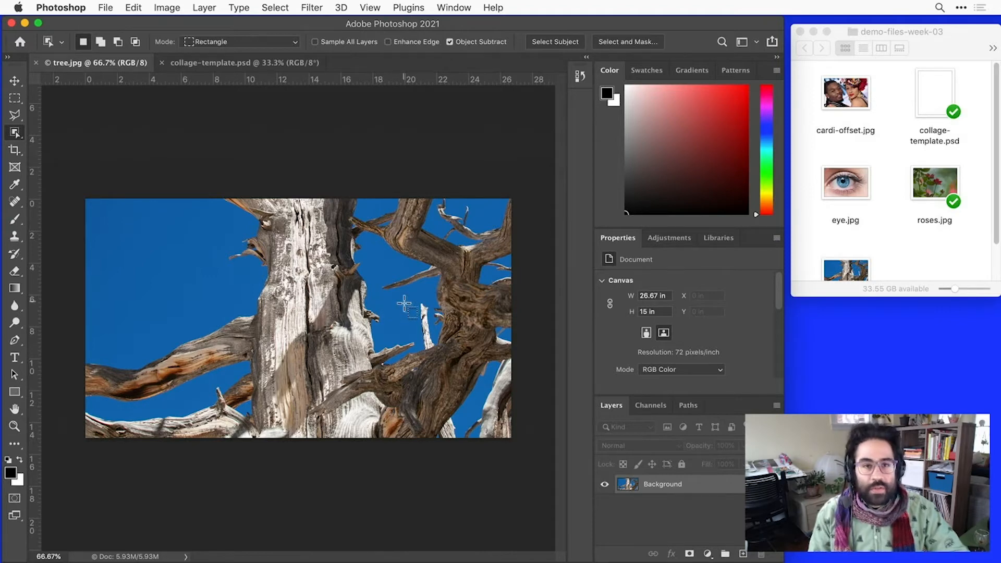
click(15, 133)
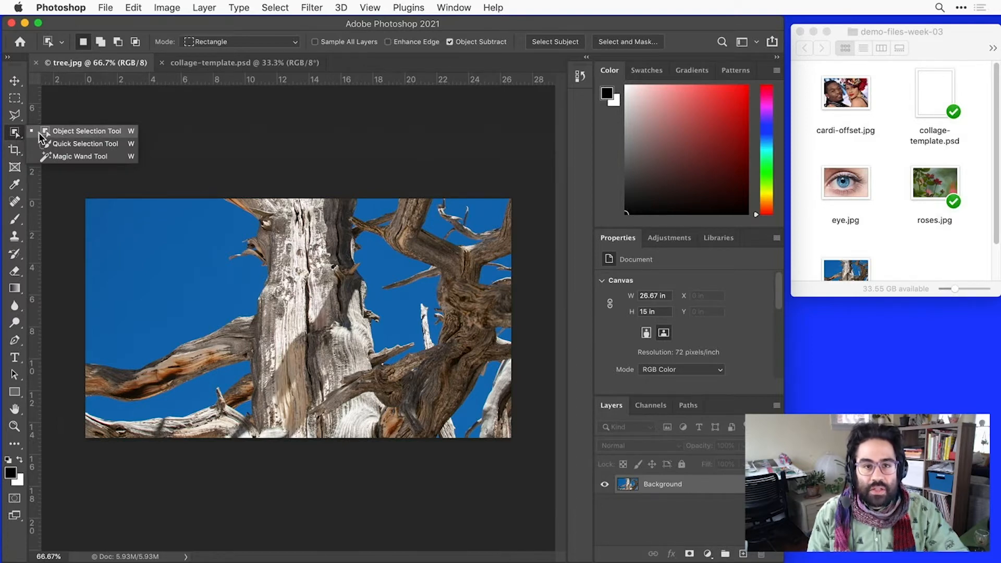
click(122, 156)
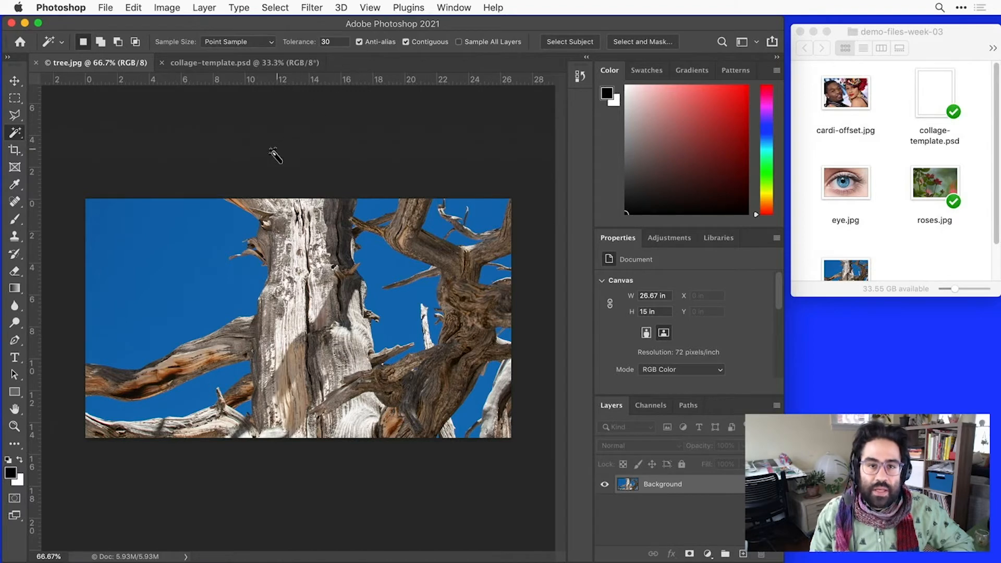
- Try selecting the sky left of the trunk with Contiguous on and a tolerance of 30, and clear that selection
click(157, 256)
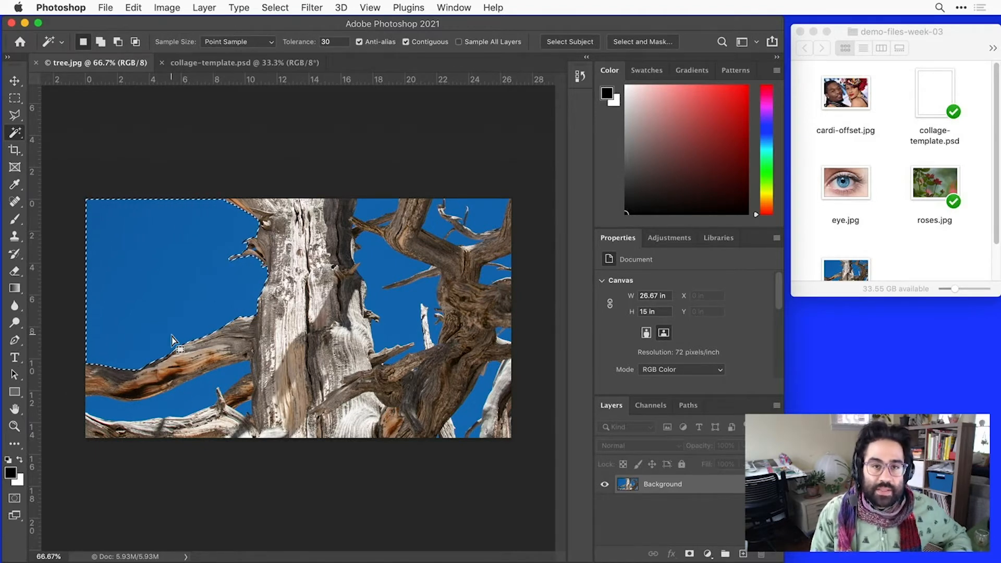
click(275, 7)
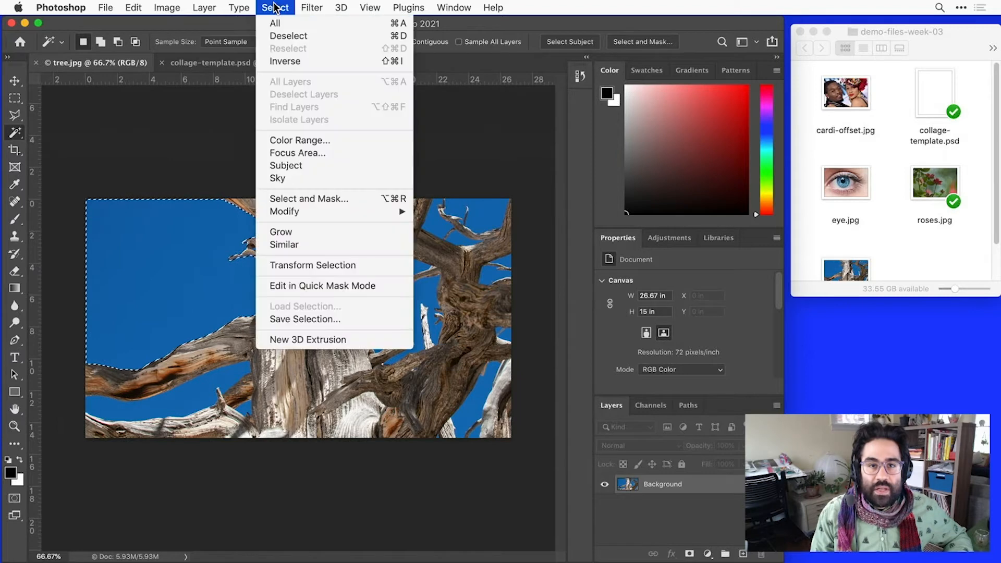
click(290, 36)
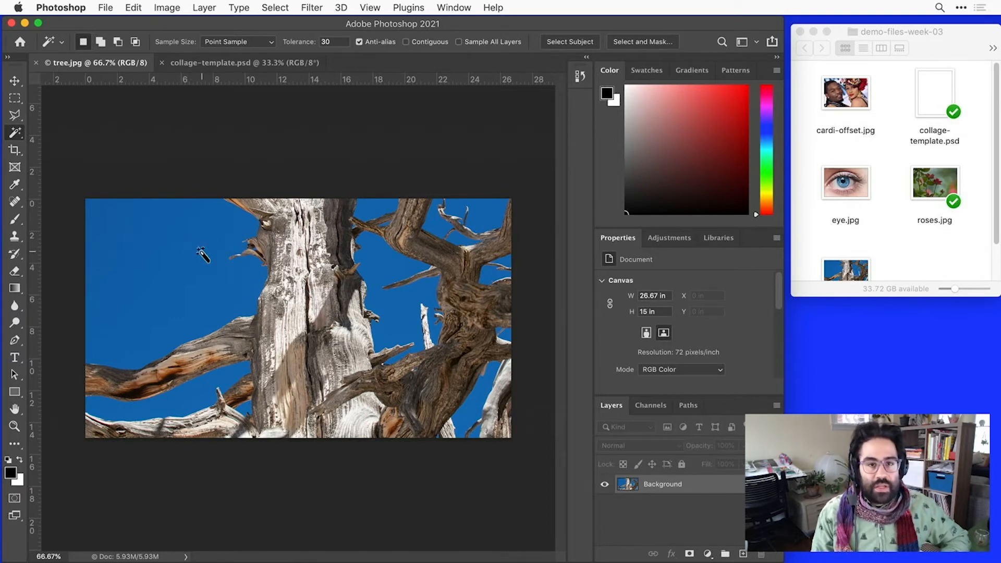
- Select all the blue sky areas in tree.jpg with Contiguous off, and paste a copy into collage-template.psd
click(171, 264)
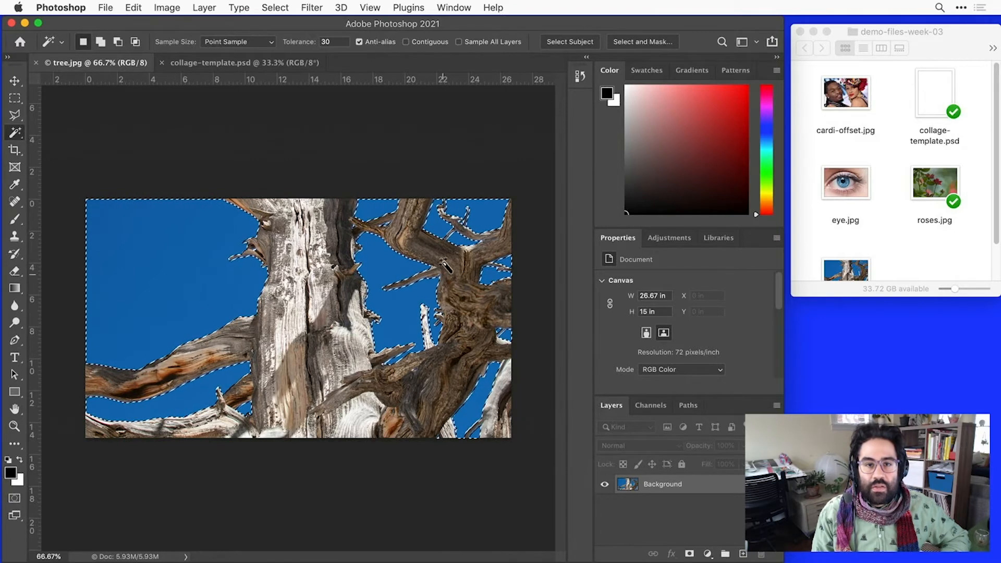
click(134, 8)
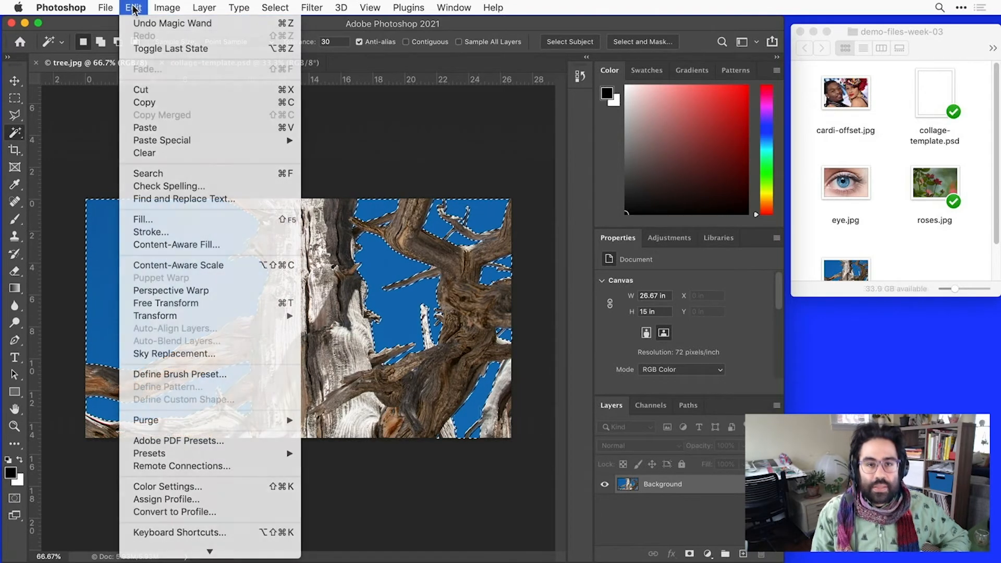
click(186, 103)
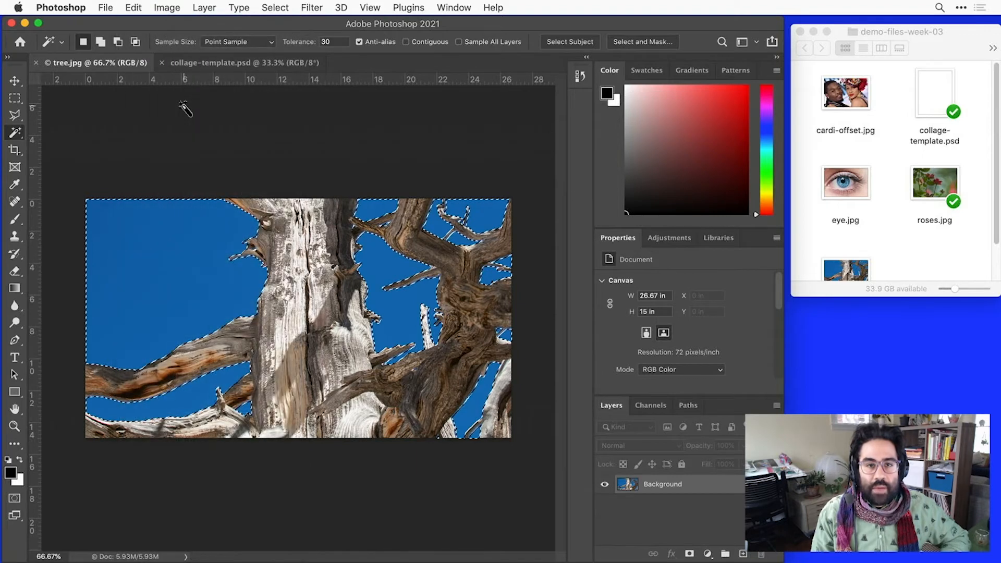
click(213, 64)
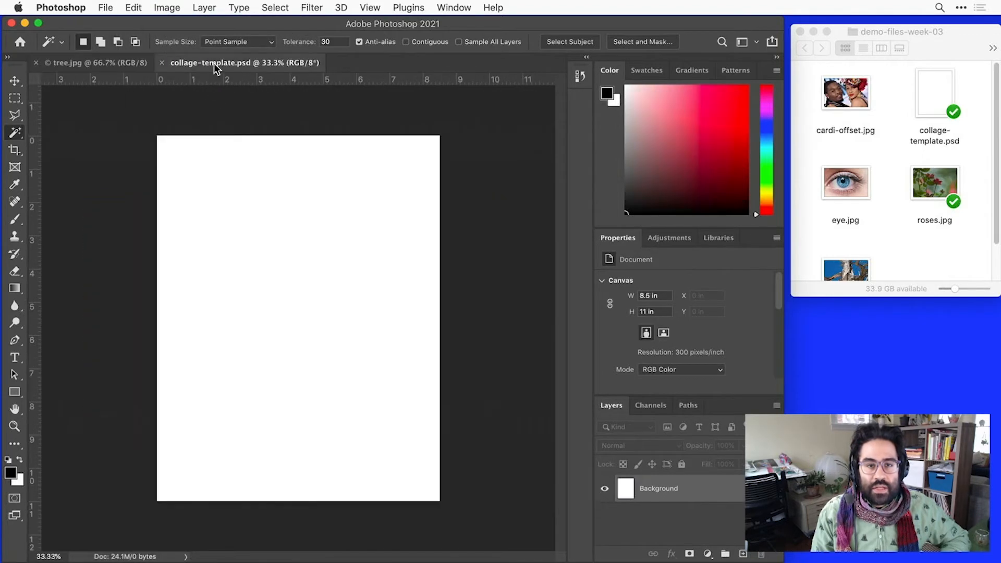
click(135, 8)
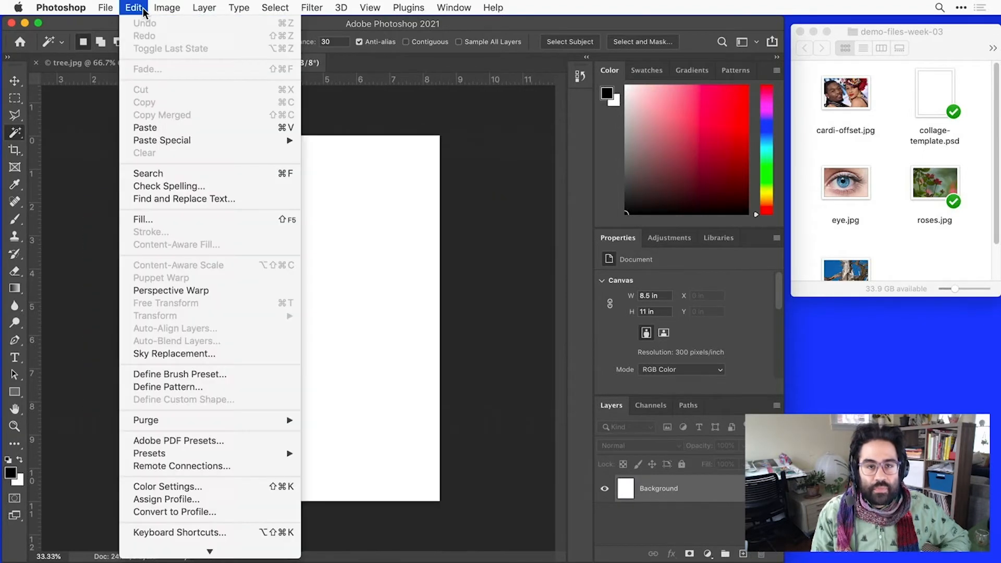
click(175, 128)
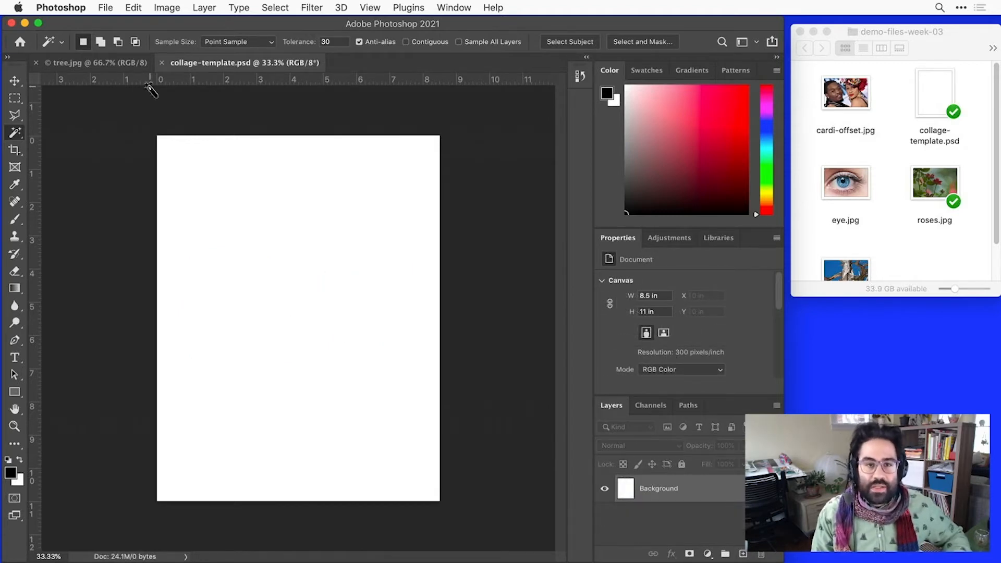
- Invert the sky selection in tree.jpg so the tree trunk and branches are selected
click(114, 64)
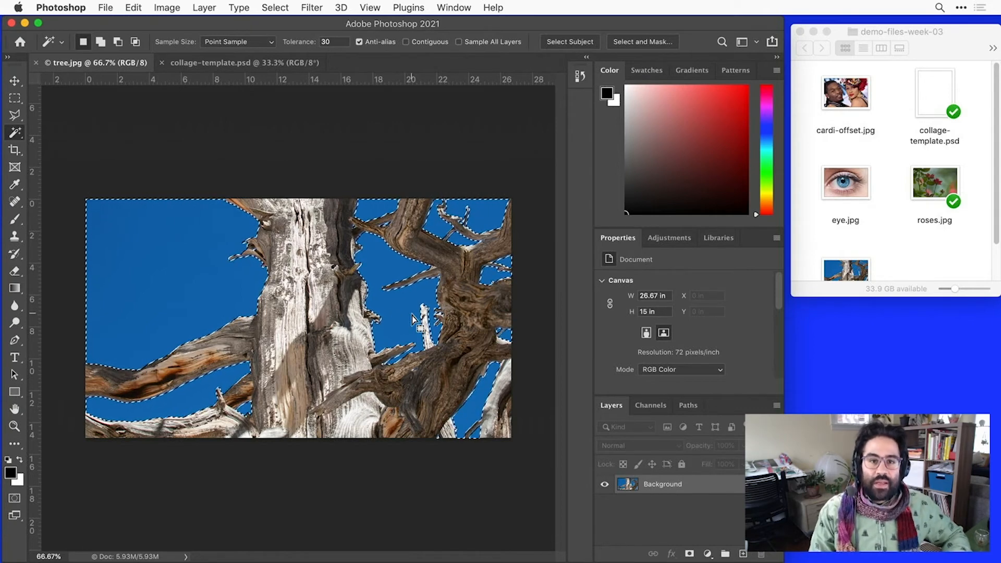
click(276, 7)
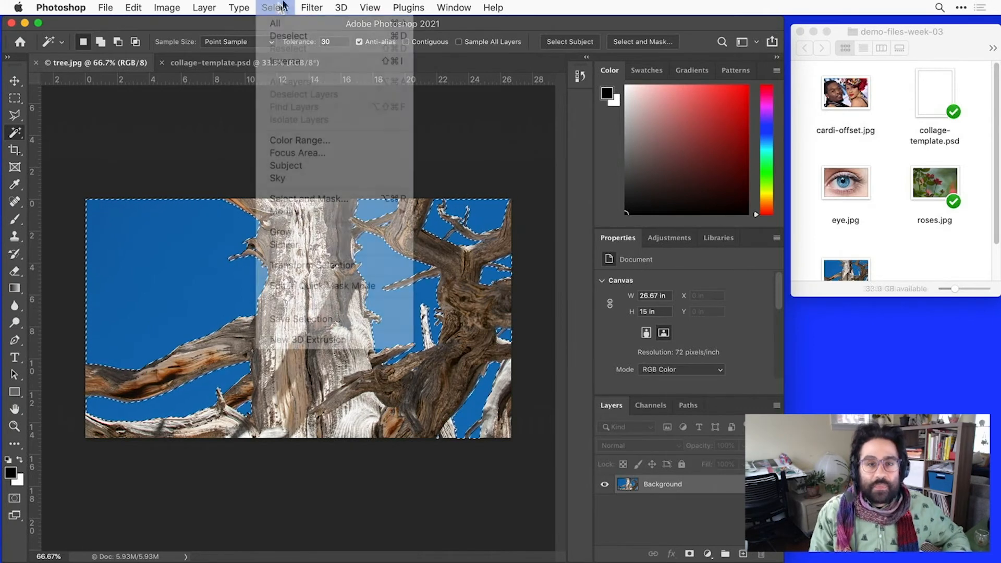
click(314, 64)
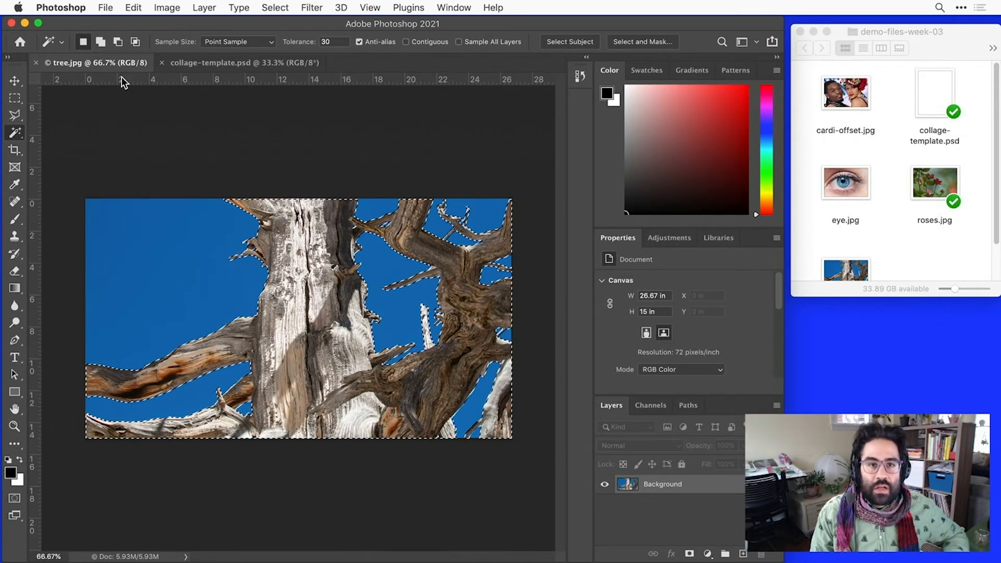
- Copy the selected tree from tree.jpg and paste it into collage-template.psd
click(134, 7)
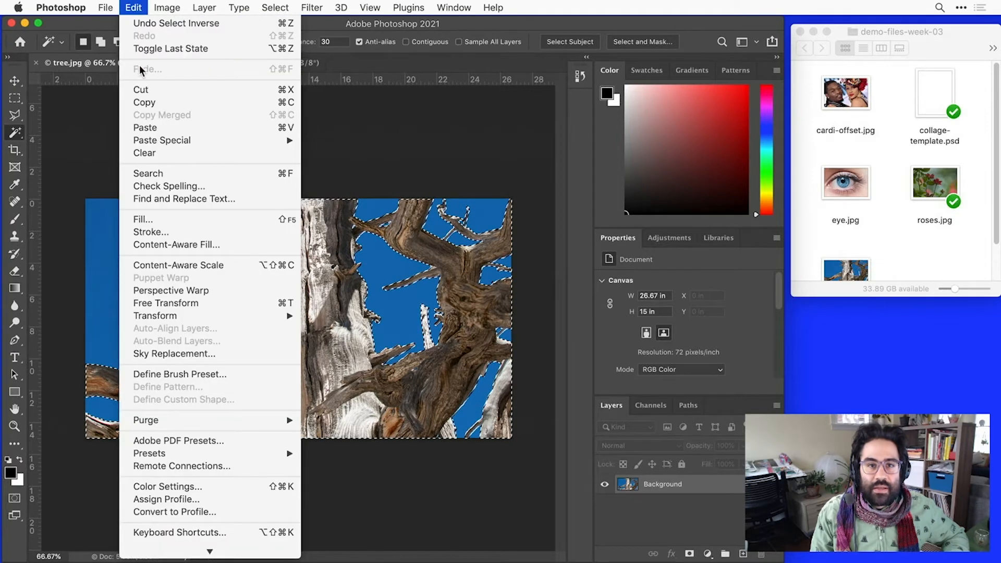
click(154, 105)
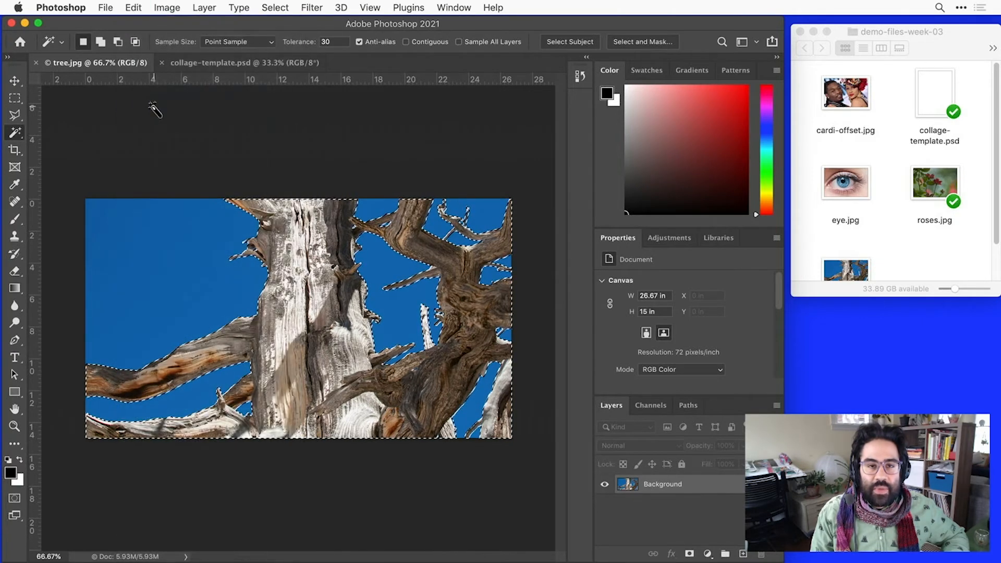
click(207, 62)
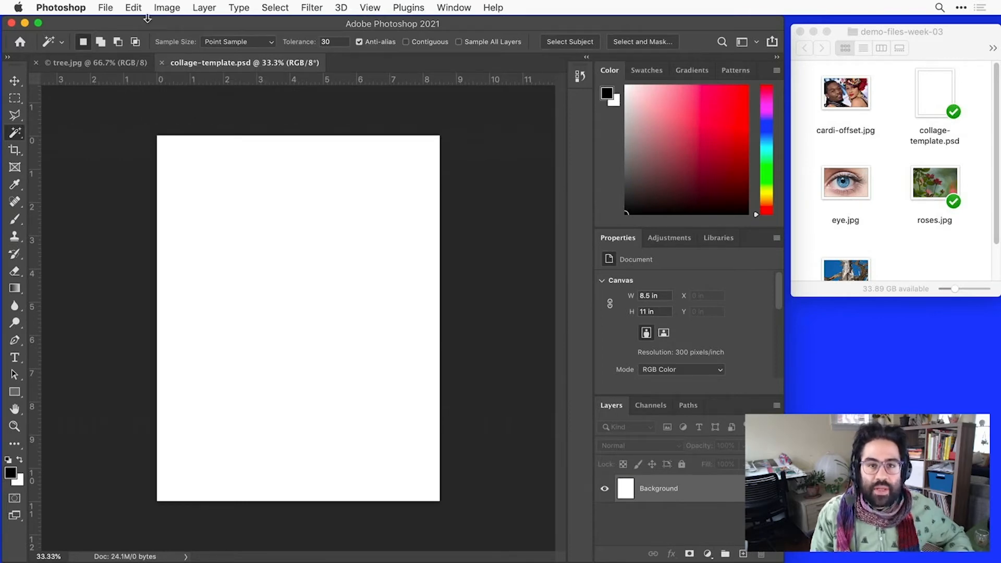
click(133, 7)
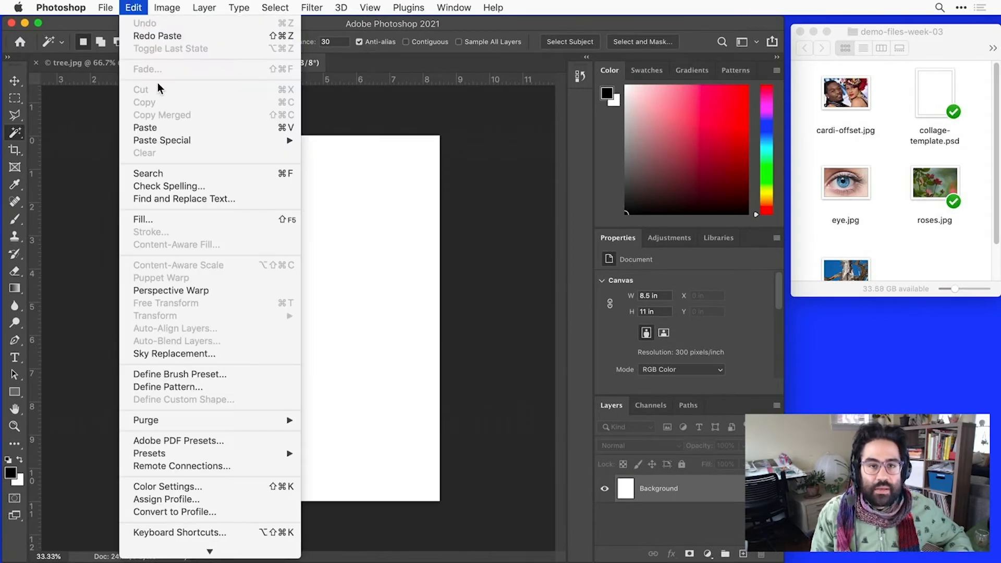
click(167, 130)
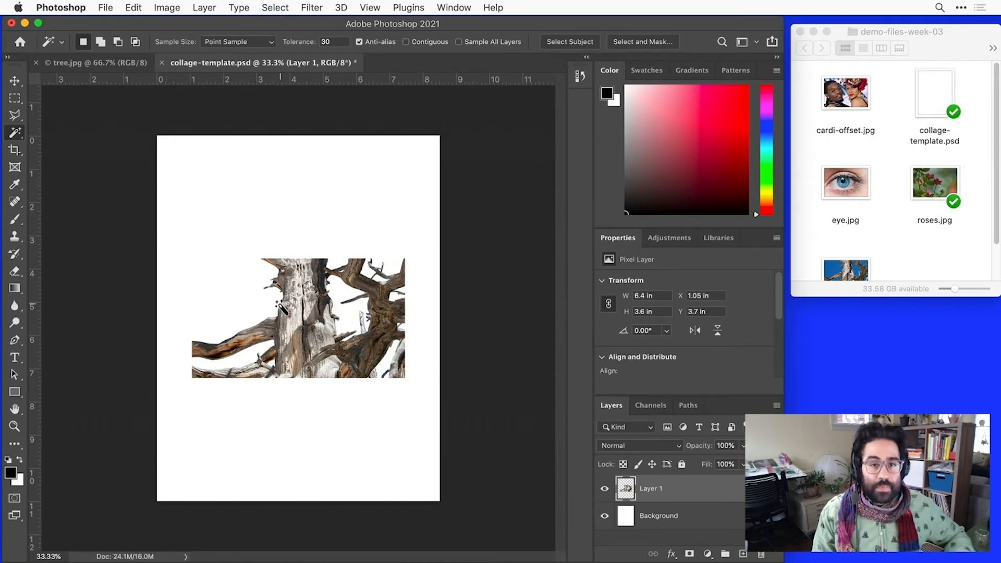
- Examine the cut-out edges of the pasted tree closely for leftover sky color, and check the whole tree
scroll(281, 308, up, 4)
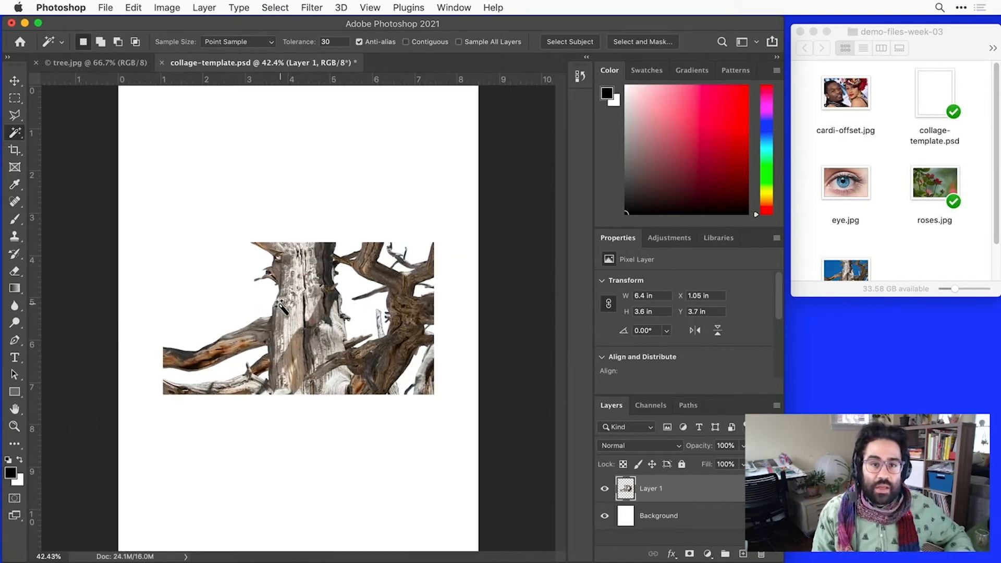
scroll(273, 298, up, 8)
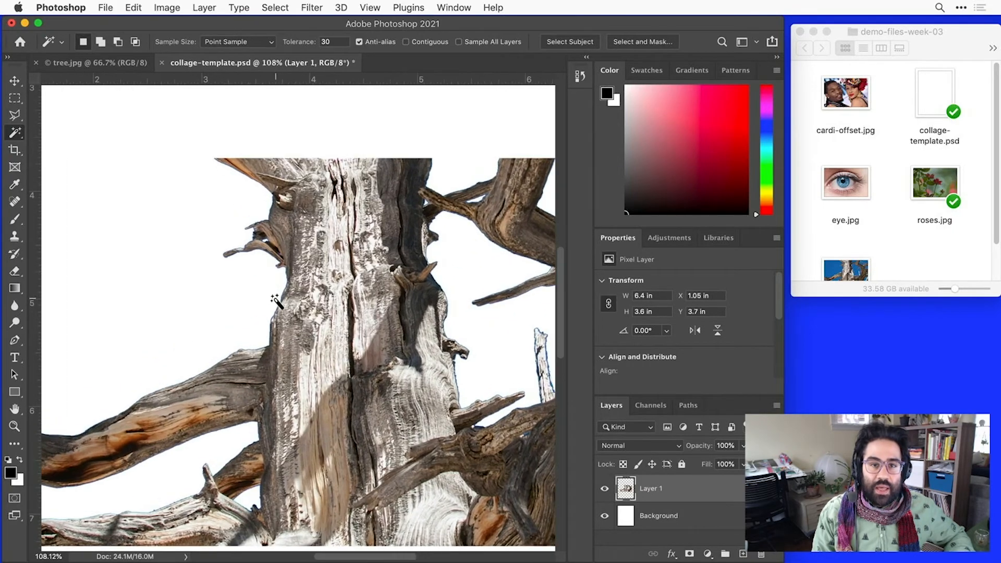
scroll(273, 299, up, 6)
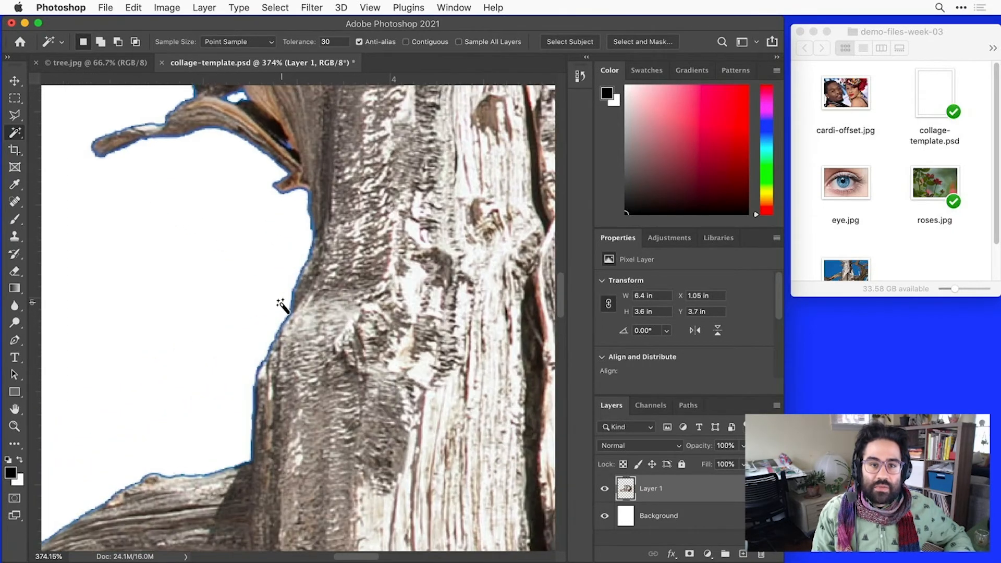
scroll(281, 306, up, 5)
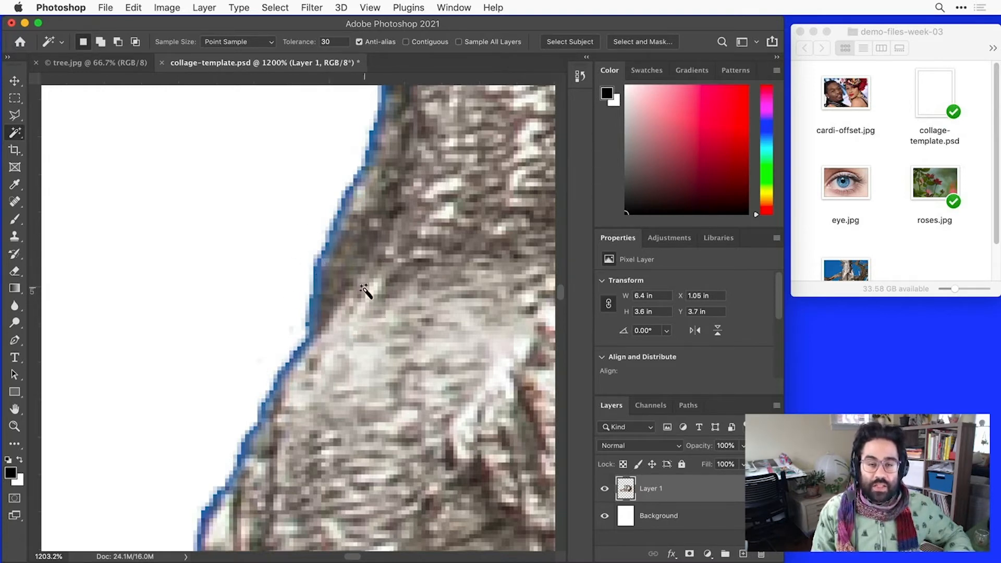
scroll(297, 270, down, 5)
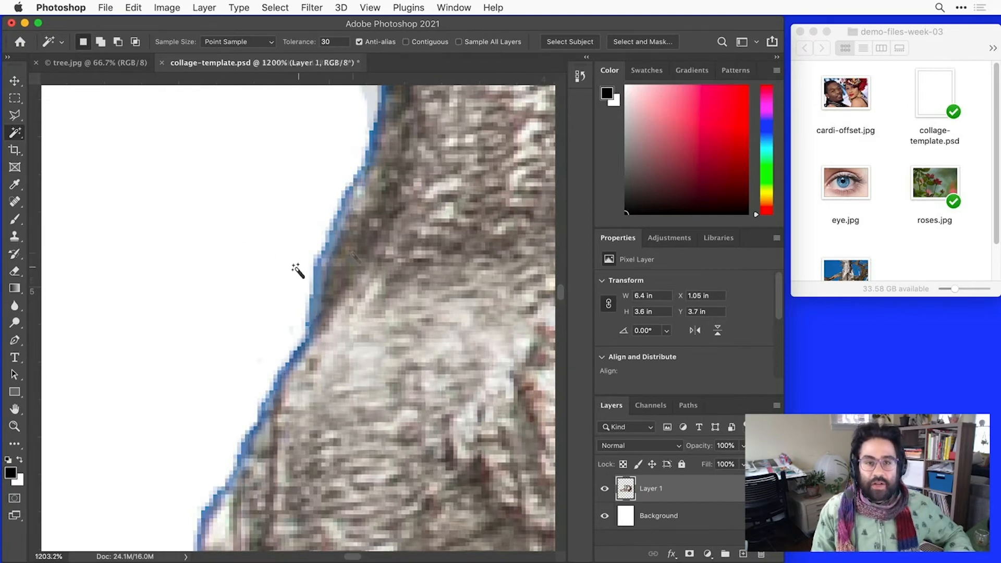
scroll(353, 254, down, 6)
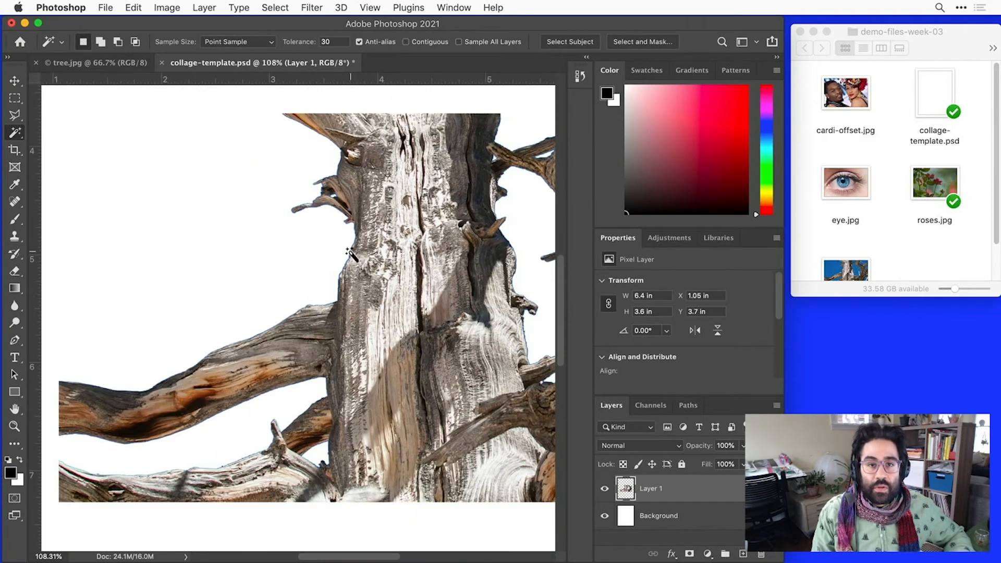
scroll(350, 253, down, 4)
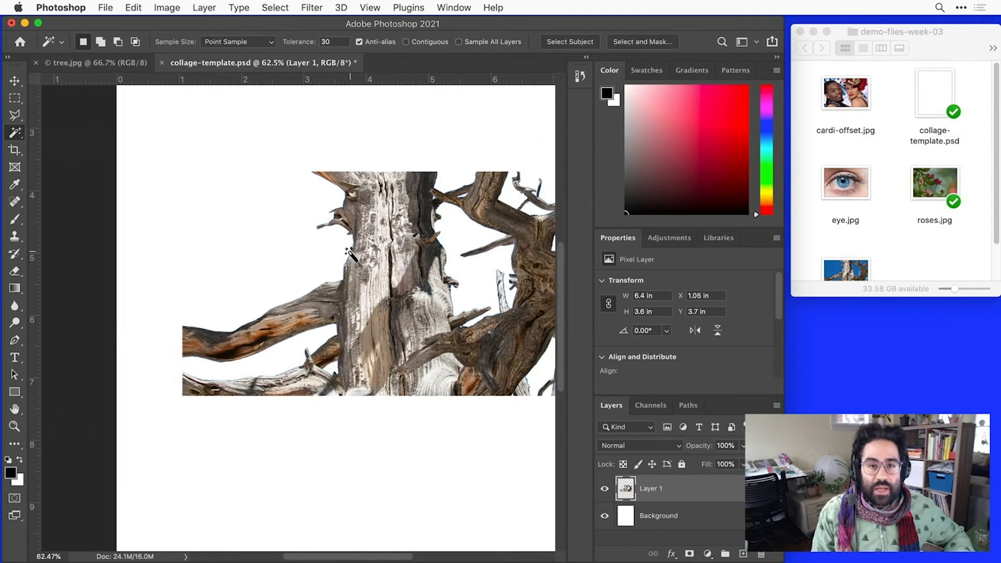
scroll(407, 239, right, 3)
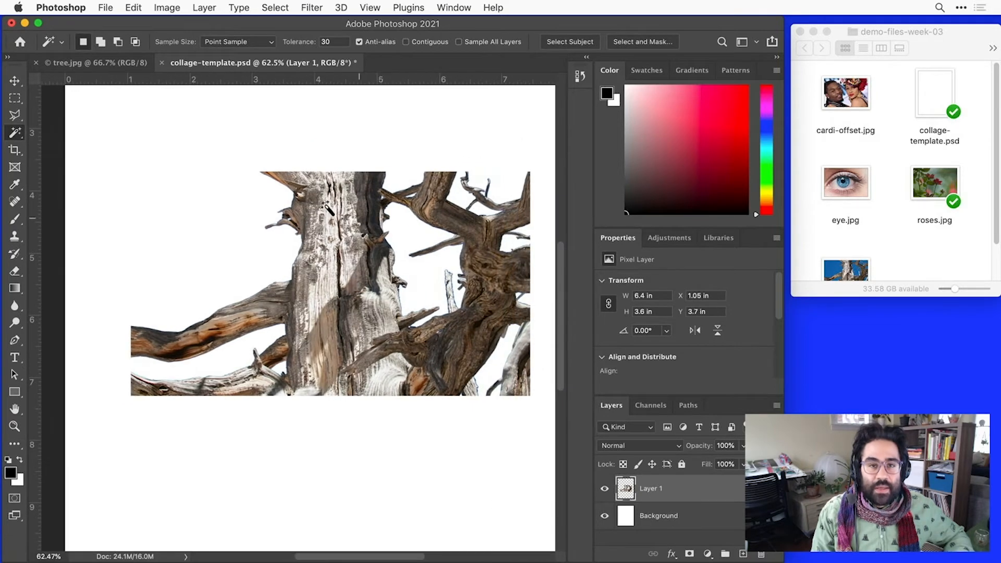
- Undo the tree paste in collage-template.psd and clear the selection in tree.jpg
click(134, 8)
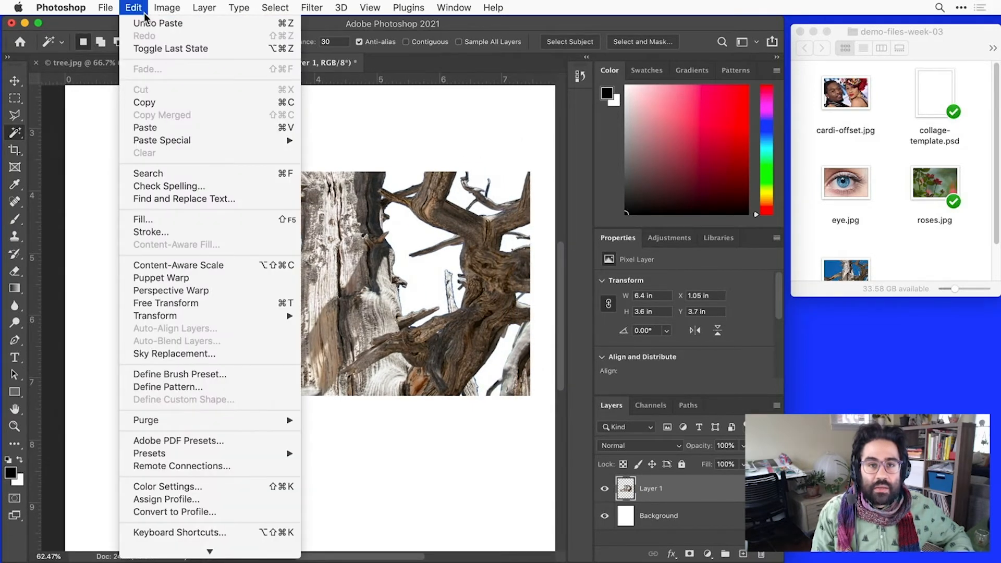
click(141, 24)
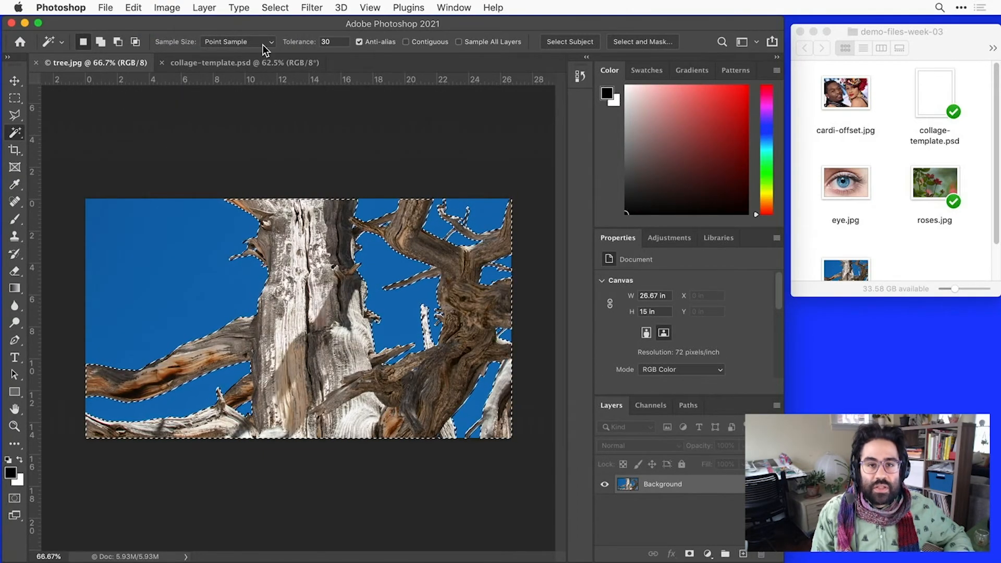
click(276, 7)
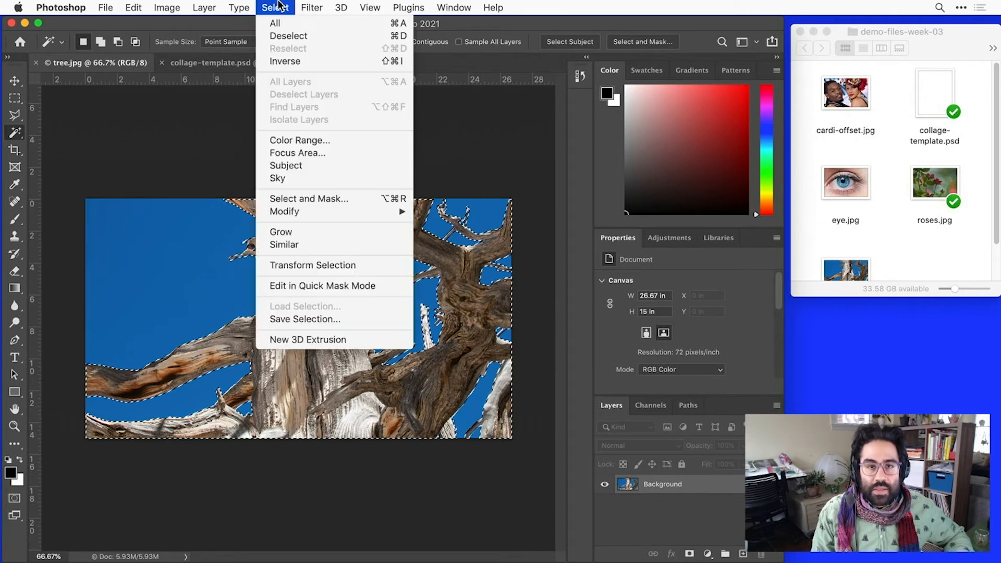
click(292, 35)
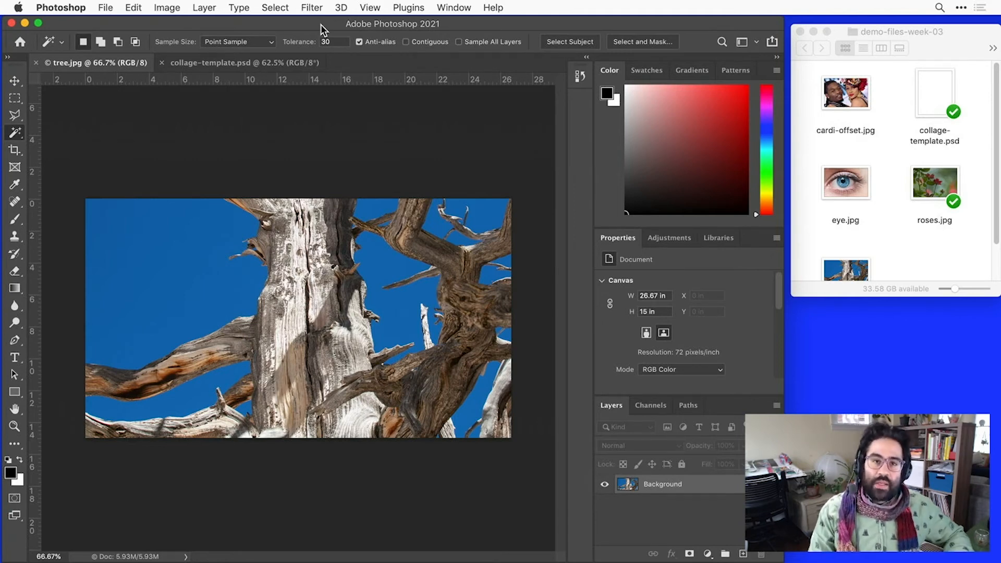
- Set the Magic Wand tolerance to 70 for a broader color selection in tree.jpg
click(340, 42)
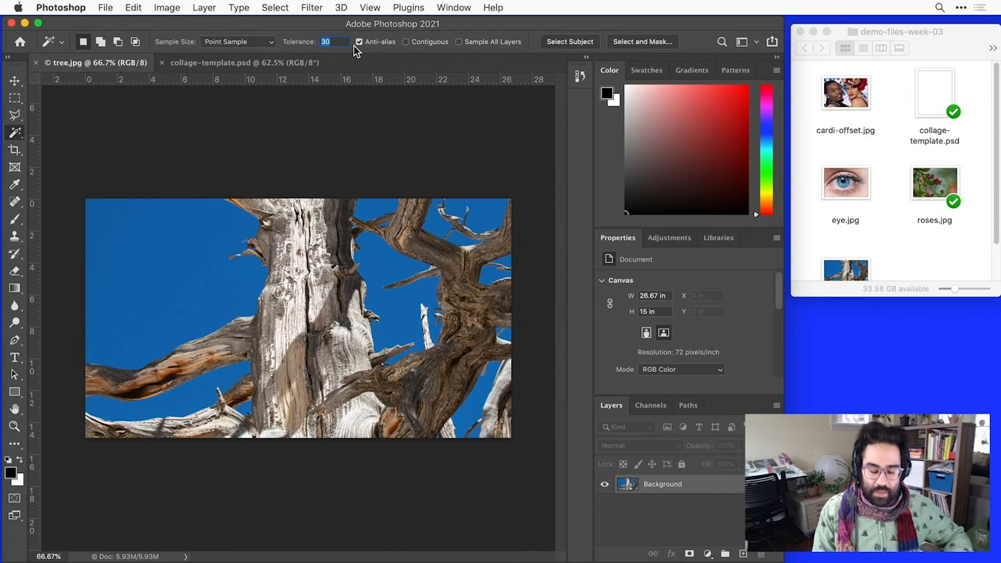
text(70)
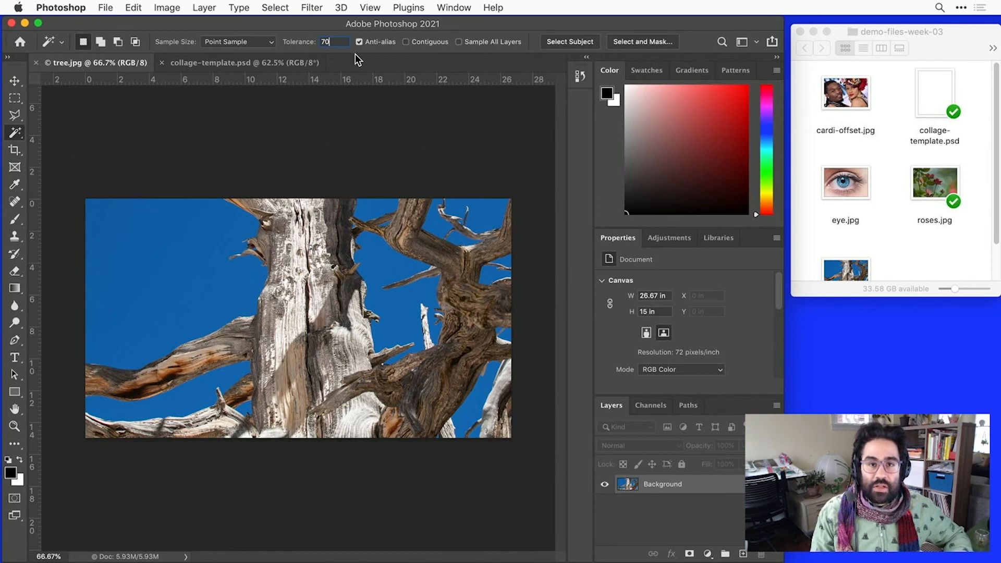
- Select the blue sky in tree.jpg with the Magic Wand and invert the selection to the tree
click(183, 259)
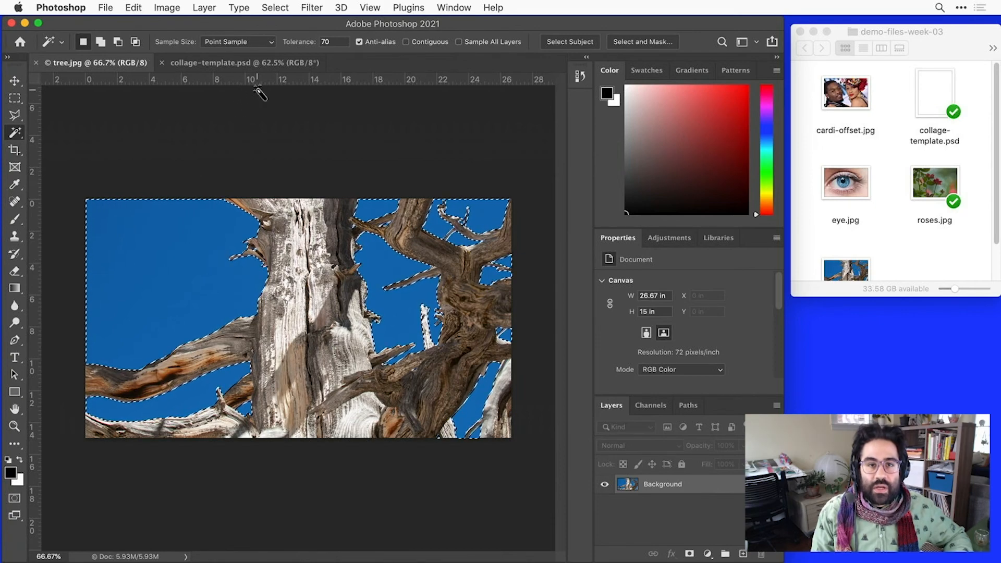
click(281, 7)
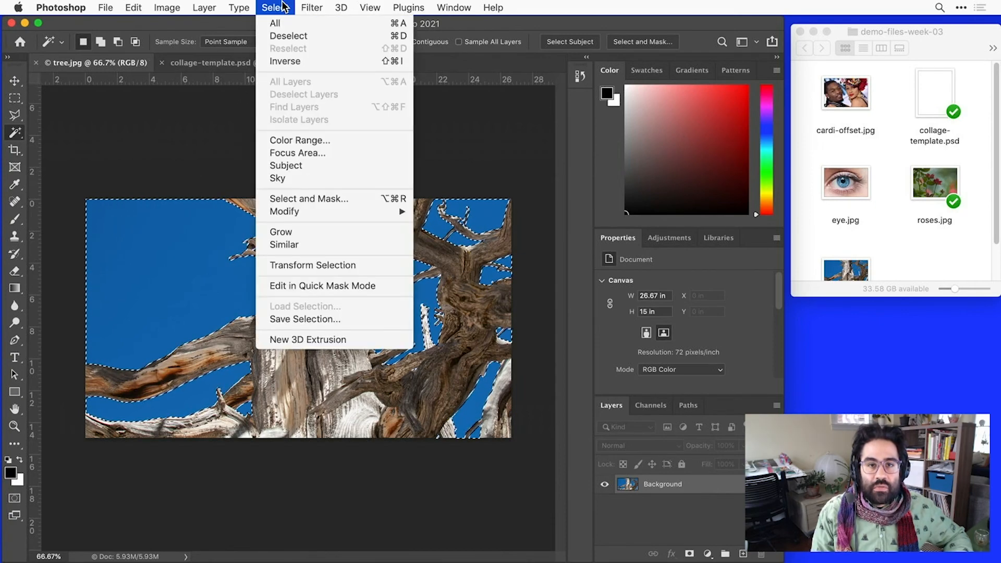
click(301, 62)
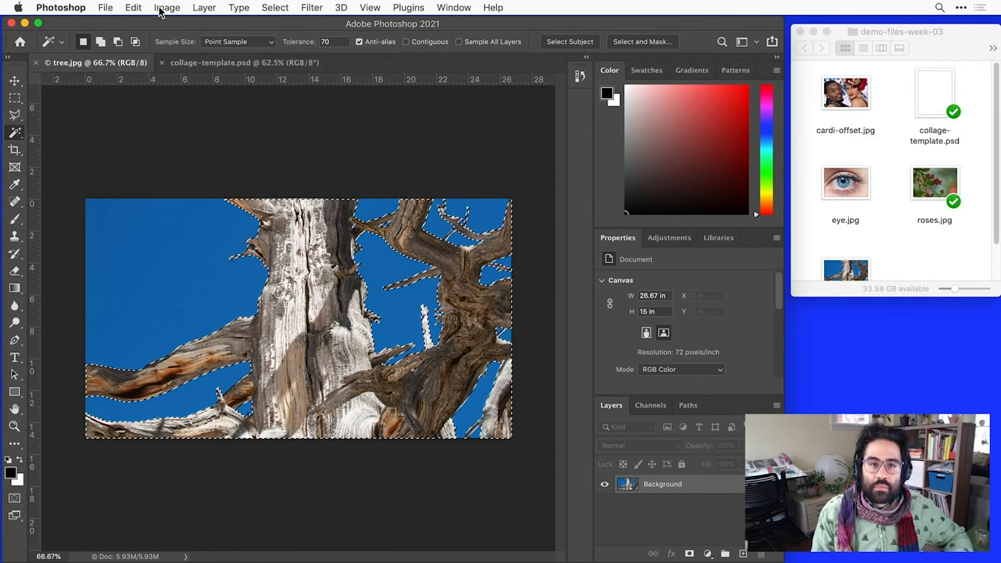
- Copy the selected tree from tree.jpg and paste it into collage-template.psd
click(133, 7)
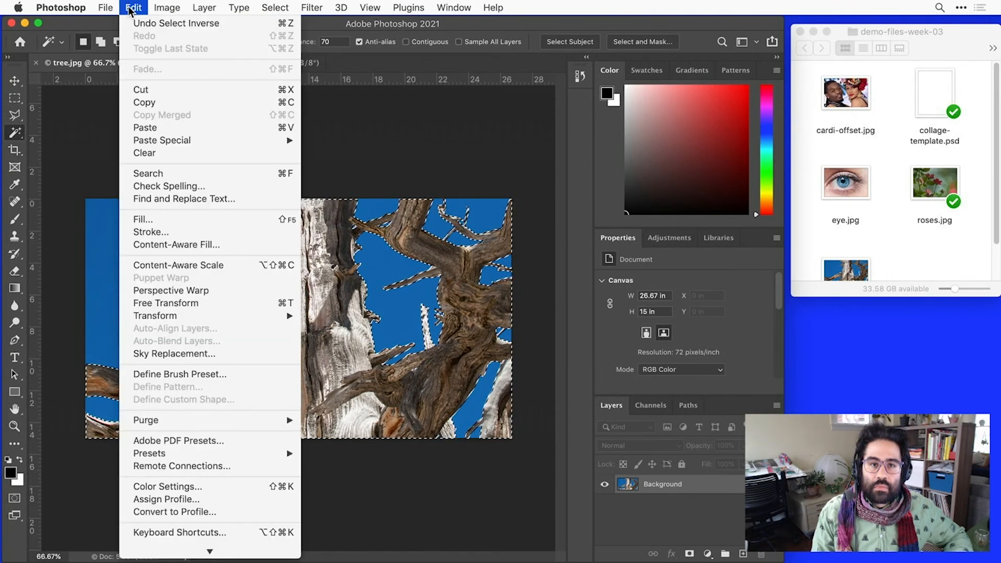
click(180, 105)
click(207, 67)
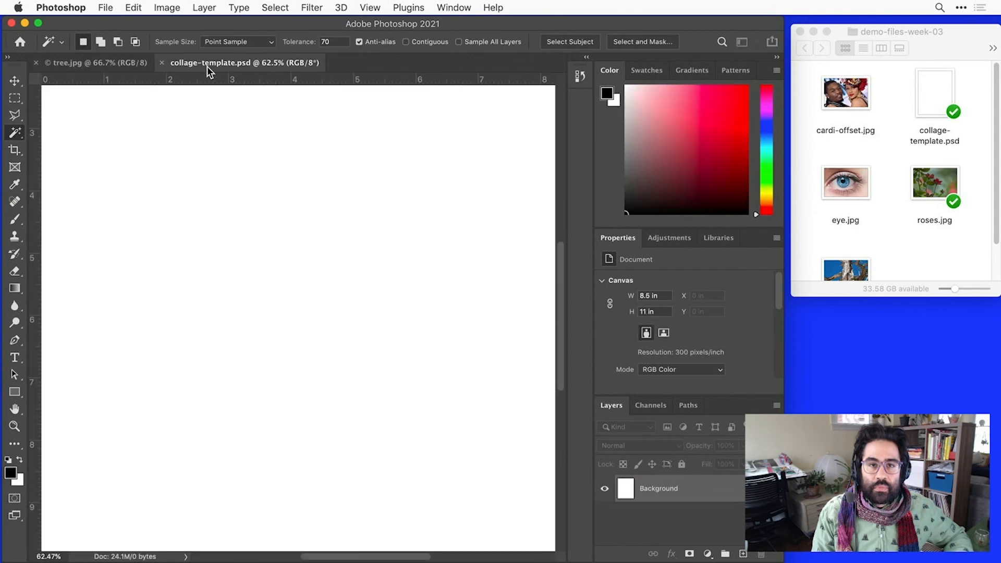
click(137, 7)
click(183, 127)
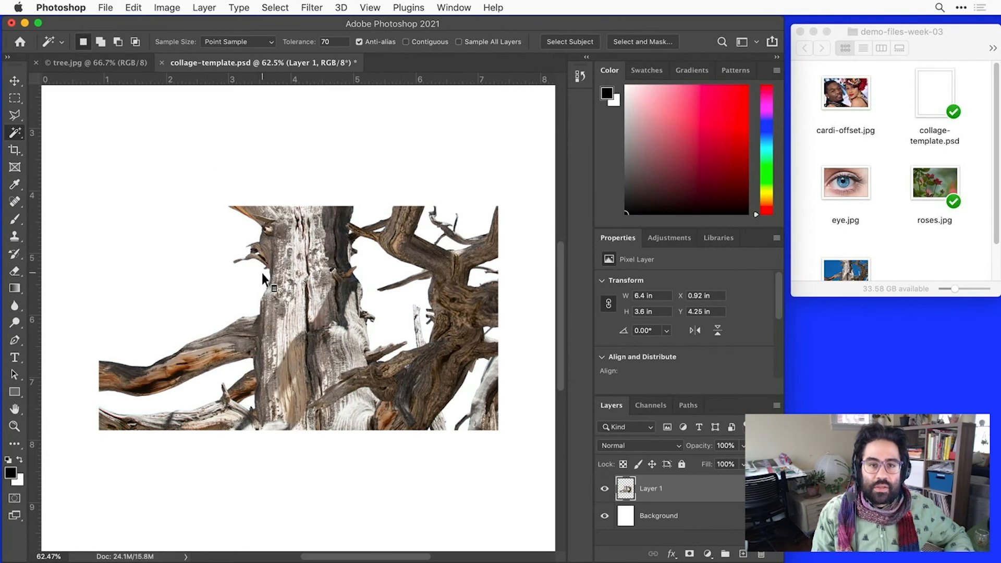
- Inspect the pasted tree's trunk edge up close for blue fringing, and review the whole cut-out on the page
scroll(263, 277, up, 10)
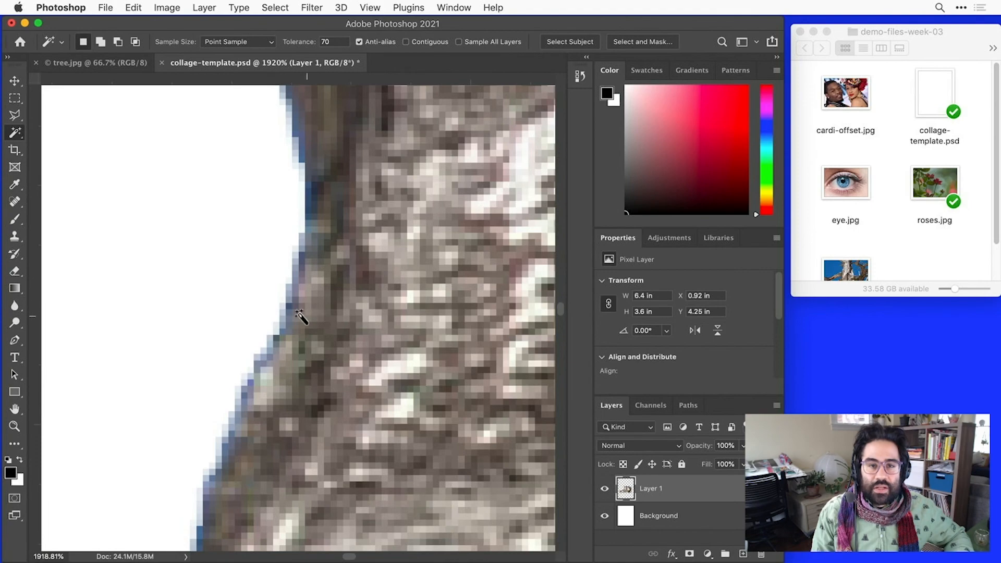
scroll(307, 315, down, 5)
scroll(307, 314, down, 7)
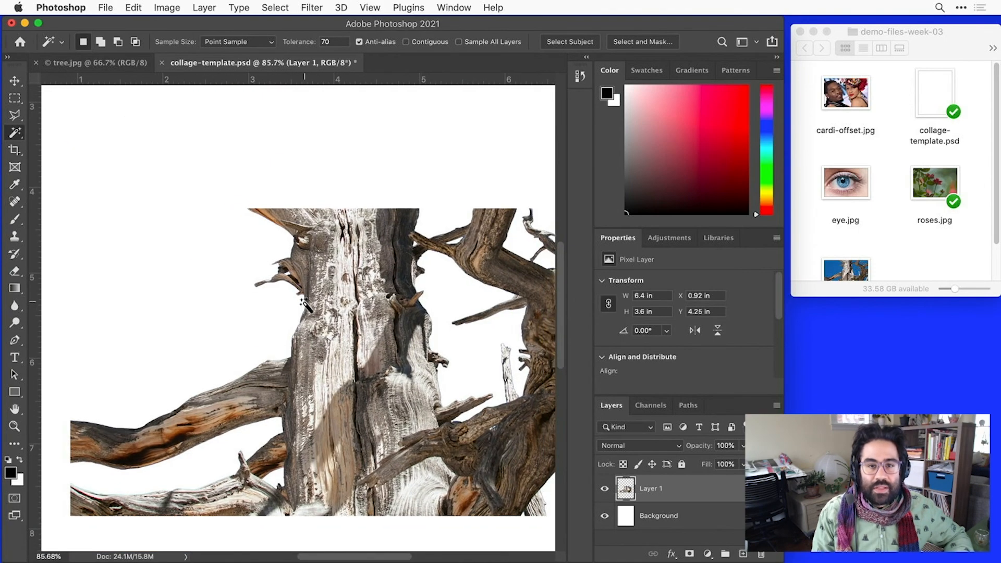
scroll(409, 271, down, 1)
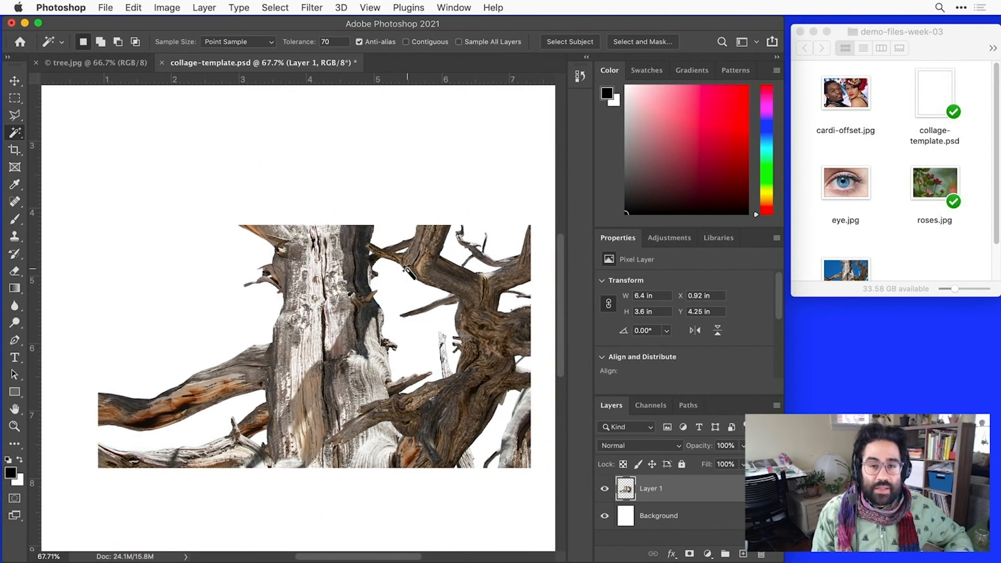
scroll(410, 271, down, 2)
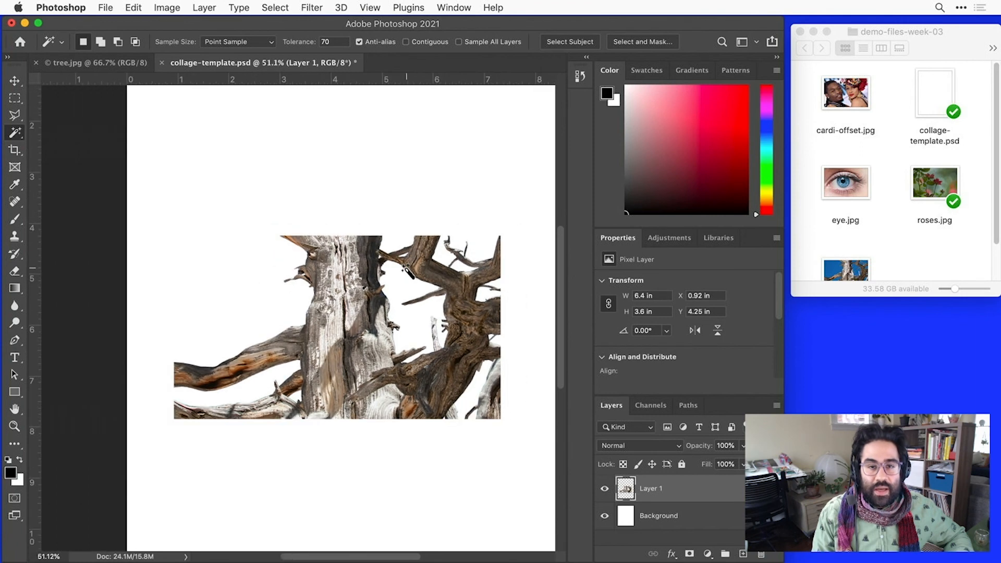
scroll(404, 267, right, 3)
scroll(405, 267, up, 1)
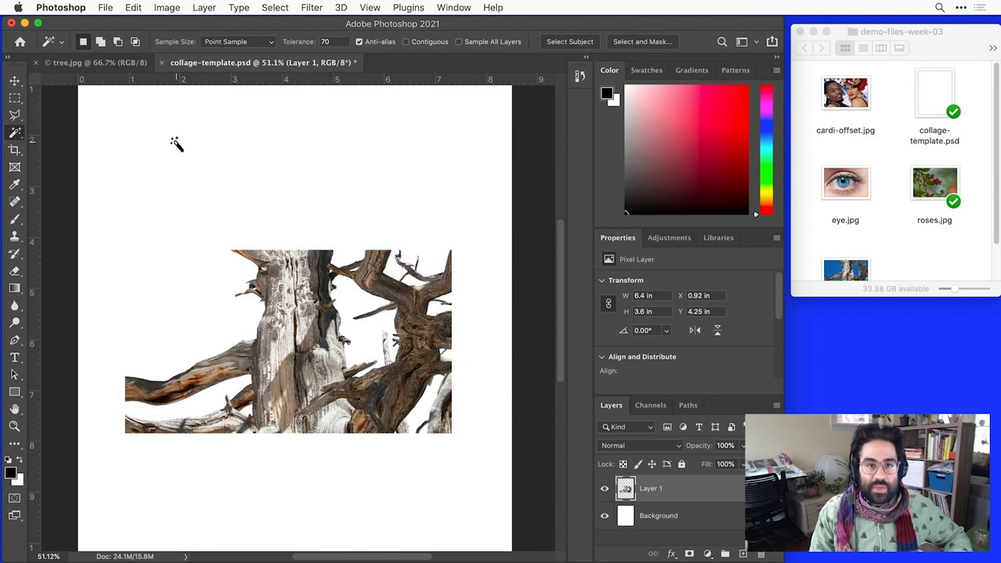
- Return to tree.jpg and clear the selection around the tree
click(122, 64)
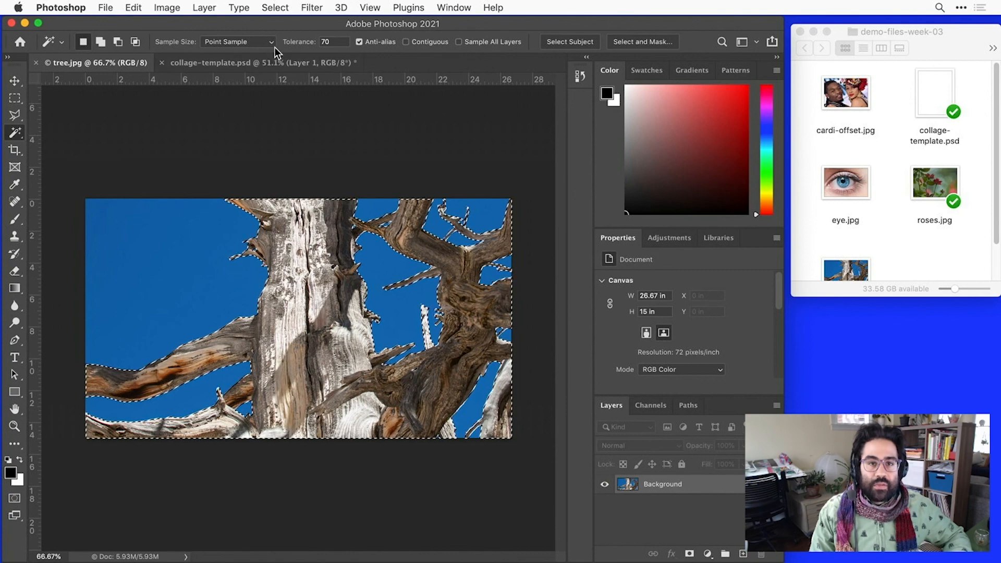
click(276, 7)
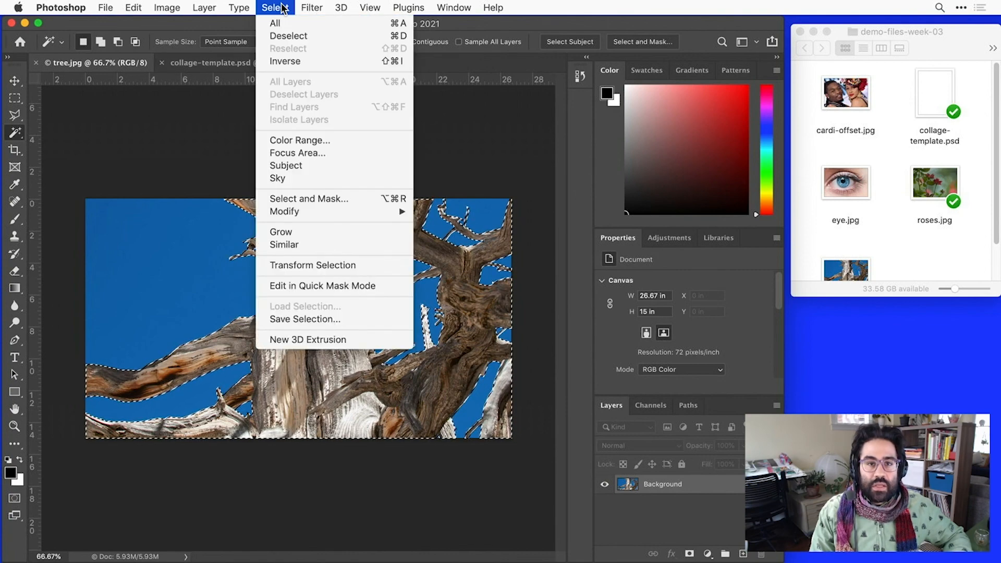
click(296, 37)
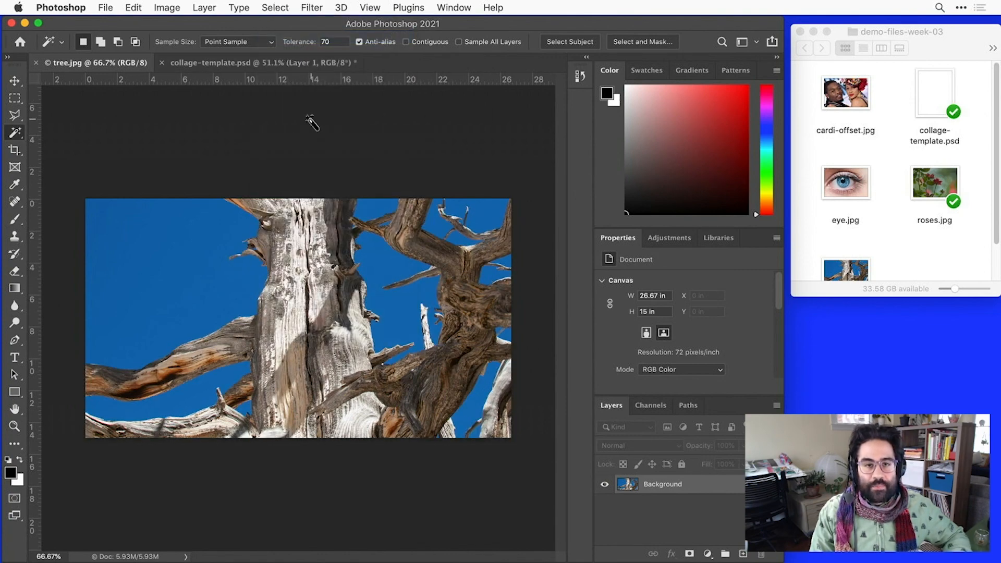